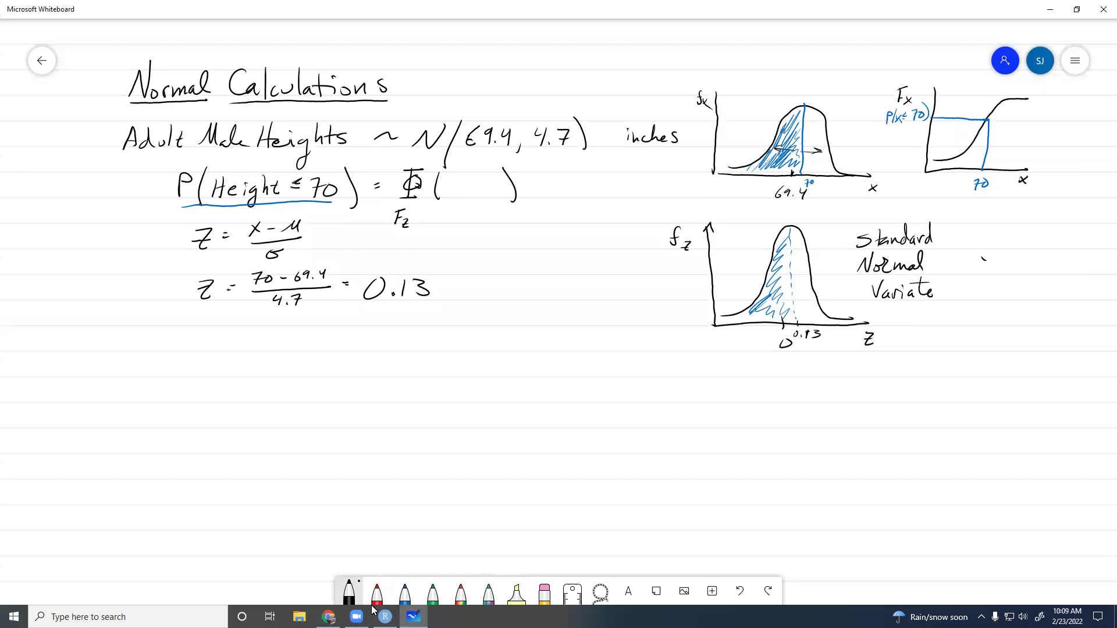
- Draw an arrow, write 0.13 in Φ( ), and note 'Table A.1, pnorm(0.13) ← CDF'
{"action": "mouse_move", "coordinate": [436, 278]}
{"action": "left_mouse_down"}
{"action": "mouse_move", "coordinate": [472, 210]}
{"action": "mouse_move", "coordinate": [453, 182]}
{"action": "mouse_move", "coordinate": [466, 190]}
{"action": "left_mouse_up"}
{"action": "mouse_move", "coordinate": [468, 177]}
{"action": "left_mouse_down"}
{"action": "mouse_move", "coordinate": [468, 190]}
{"action": "mouse_move", "coordinate": [541, 181]}
{"action": "left_mouse_up"}
{"action": "left_click_drag", "start_coordinate": [521, 211], "coordinate": [519, 226]}
{"action": "mouse_move", "coordinate": [514, 212]}
{"action": "left_mouse_down"}
{"action": "mouse_move", "coordinate": [531, 209]}
{"action": "mouse_move", "coordinate": [536, 222]}
{"action": "left_mouse_up"}
{"action": "mouse_move", "coordinate": [544, 207]}
{"action": "left_mouse_down"}
{"action": "mouse_move", "coordinate": [548, 221]}
{"action": "mouse_move", "coordinate": [564, 221]}
{"action": "left_mouse_up"}
{"action": "left_click_drag", "start_coordinate": [557, 216], "coordinate": [569, 221]}
{"action": "mouse_move", "coordinate": [575, 205]}
{"action": "left_mouse_down"}
{"action": "mouse_move", "coordinate": [516, 252]}
{"action": "mouse_move", "coordinate": [533, 240]}
{"action": "mouse_move", "coordinate": [563, 247]}
{"action": "mouse_move", "coordinate": [529, 270]}
{"action": "mouse_move", "coordinate": [519, 258]}
{"action": "mouse_move", "coordinate": [562, 274]}
{"action": "left_mouse_up"}
{"action": "mouse_move", "coordinate": [577, 234]}
{"action": "left_mouse_down"}
{"action": "mouse_move", "coordinate": [573, 250]}
{"action": "mouse_move", "coordinate": [587, 238]}
{"action": "mouse_move", "coordinate": [623, 251]}
{"action": "left_mouse_up"}
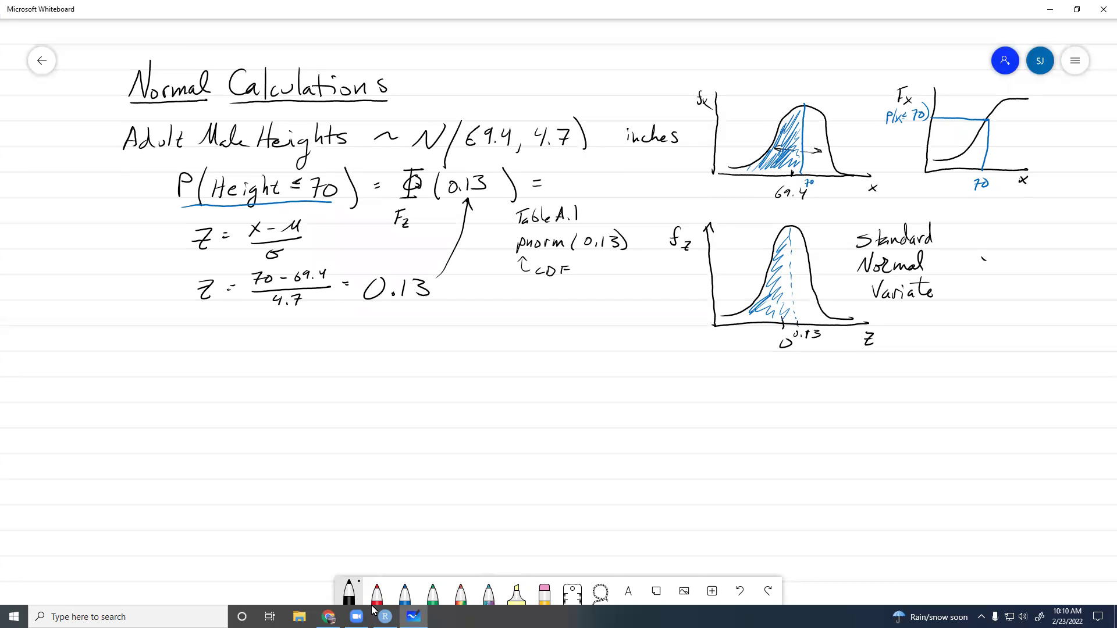
- Write the question 'What is the 95th ptile height?' below the calculation
{"action": "mouse_move", "coordinate": [134, 336]}
{"action": "left_mouse_down"}
{"action": "mouse_move", "coordinate": [161, 354]}
{"action": "mouse_move", "coordinate": [187, 342]}
{"action": "mouse_move", "coordinate": [245, 353]}
{"action": "left_mouse_up"}
{"action": "mouse_move", "coordinate": [238, 343]}
{"action": "left_mouse_down"}
{"action": "mouse_move", "coordinate": [263, 350]}
{"action": "mouse_move", "coordinate": [337, 351]}
{"action": "left_mouse_up"}
{"action": "mouse_move", "coordinate": [356, 330]}
{"action": "left_mouse_down"}
{"action": "mouse_move", "coordinate": [356, 351]}
{"action": "mouse_move", "coordinate": [363, 338]}
{"action": "left_mouse_up"}
{"action": "mouse_move", "coordinate": [363, 329]}
{"action": "left_mouse_down"}
{"action": "mouse_move", "coordinate": [378, 351]}
{"action": "mouse_move", "coordinate": [415, 348]}
{"action": "left_mouse_up"}
{"action": "mouse_move", "coordinate": [420, 330]}
{"action": "left_mouse_down"}
{"action": "mouse_move", "coordinate": [432, 351]}
{"action": "mouse_move", "coordinate": [514, 350]}
{"action": "left_mouse_up"}
{"action": "mouse_move", "coordinate": [512, 345]}
{"action": "left_mouse_down"}
{"action": "mouse_move", "coordinate": [535, 349]}
{"action": "mouse_move", "coordinate": [531, 365]}
{"action": "left_mouse_up"}
{"action": "mouse_move", "coordinate": [543, 320]}
{"action": "left_mouse_down"}
{"action": "mouse_move", "coordinate": [557, 349]}
{"action": "mouse_move", "coordinate": [578, 344]}
{"action": "left_mouse_up"}
{"action": "left_click", "coordinate": [576, 351]}
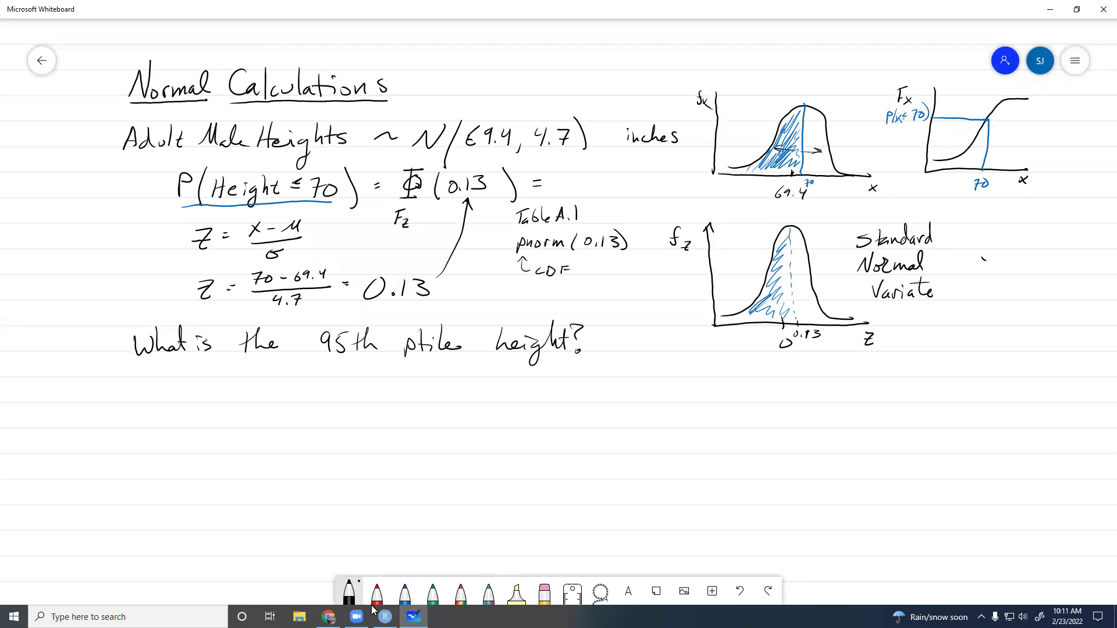
- Handwrite Φ(z) = 0.95 beneath the 'What is the 95th ptile height?' question
{"action": "left_click_drag", "start_coordinate": [183, 408], "coordinate": [174, 431]}
{"action": "mouse_move", "coordinate": [160, 431]}
{"action": "left_mouse_down"}
{"action": "mouse_move", "coordinate": [184, 430]}
{"action": "mouse_move", "coordinate": [189, 398]}
{"action": "mouse_move", "coordinate": [205, 432]}
{"action": "mouse_move", "coordinate": [221, 410]}
{"action": "mouse_move", "coordinate": [233, 432]}
{"action": "left_mouse_up"}
{"action": "mouse_move", "coordinate": [251, 412]}
{"action": "left_mouse_down"}
{"action": "mouse_move", "coordinate": [289, 424]}
{"action": "mouse_move", "coordinate": [299, 409]}
{"action": "mouse_move", "coordinate": [352, 427]}
{"action": "mouse_move", "coordinate": [380, 407]}
{"action": "left_mouse_up"}
{"action": "left_click", "coordinate": [317, 420]}
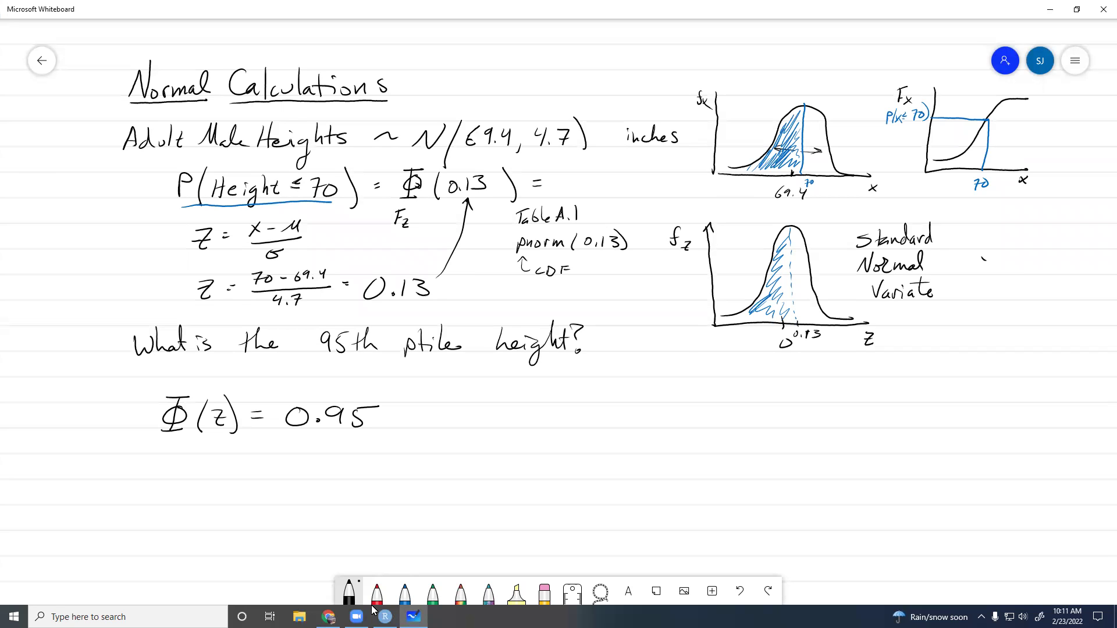
- Write 'Table A.1 look up' beside the 0.95
{"action": "left_click_drag", "start_coordinate": [433, 410], "coordinate": [457, 409]}
{"action": "left_click_drag", "start_coordinate": [445, 410], "coordinate": [447, 427]}
{"action": "left_click_drag", "start_coordinate": [457, 421], "coordinate": [482, 426]}
{"action": "mouse_move", "coordinate": [483, 423]}
{"action": "left_mouse_down"}
{"action": "mouse_move", "coordinate": [510, 412]}
{"action": "mouse_move", "coordinate": [533, 428]}
{"action": "left_mouse_up"}
{"action": "left_click", "coordinate": [525, 426]}
{"action": "left_click_drag", "start_coordinate": [451, 439], "coordinate": [454, 453]}
{"action": "left_click_drag", "start_coordinate": [460, 448], "coordinate": [473, 449]}
{"action": "mouse_move", "coordinate": [483, 437]}
{"action": "left_mouse_down"}
{"action": "mouse_move", "coordinate": [484, 454]}
{"action": "mouse_move", "coordinate": [520, 454]}
{"action": "left_mouse_up"}
{"action": "mouse_move", "coordinate": [521, 445]}
{"action": "left_mouse_down"}
{"action": "mouse_move", "coordinate": [524, 459]}
{"action": "mouse_move", "coordinate": [596, 453]}
{"action": "left_mouse_up"}
- Continue the note with 'Z-value for cum prob = 0.95'
{"action": "mouse_move", "coordinate": [603, 435]}
{"action": "left_mouse_down"}
{"action": "mouse_move", "coordinate": [607, 454]}
{"action": "mouse_move", "coordinate": [631, 457]}
{"action": "left_mouse_up"}
{"action": "mouse_move", "coordinate": [461, 459]}
{"action": "left_mouse_down"}
{"action": "mouse_move", "coordinate": [454, 480]}
{"action": "mouse_move", "coordinate": [466, 472]}
{"action": "left_mouse_up"}
{"action": "left_click_drag", "start_coordinate": [458, 474], "coordinate": [478, 473]}
{"action": "mouse_move", "coordinate": [514, 471]}
{"action": "left_mouse_down"}
{"action": "mouse_move", "coordinate": [510, 479]}
{"action": "mouse_move", "coordinate": [524, 480]}
{"action": "left_mouse_up"}
{"action": "left_click_drag", "start_coordinate": [523, 475], "coordinate": [575, 477]}
{"action": "left_click_drag", "start_coordinate": [579, 479], "coordinate": [588, 475]}
{"action": "mouse_move", "coordinate": [597, 465]}
{"action": "left_mouse_down"}
{"action": "mouse_move", "coordinate": [603, 477]}
{"action": "mouse_move", "coordinate": [629, 469]}
{"action": "left_mouse_up"}
{"action": "left_click_drag", "start_coordinate": [621, 476], "coordinate": [630, 476]}
{"action": "mouse_move", "coordinate": [647, 466]}
{"action": "left_mouse_down"}
{"action": "mouse_move", "coordinate": [642, 477]}
{"action": "mouse_move", "coordinate": [647, 466]}
{"action": "left_mouse_up"}
{"action": "left_click_drag", "start_coordinate": [657, 477], "coordinate": [658, 478]}
{"action": "mouse_move", "coordinate": [672, 469]}
{"action": "left_mouse_down"}
{"action": "mouse_move", "coordinate": [677, 482]}
{"action": "mouse_move", "coordinate": [697, 466]}
{"action": "left_mouse_up"}
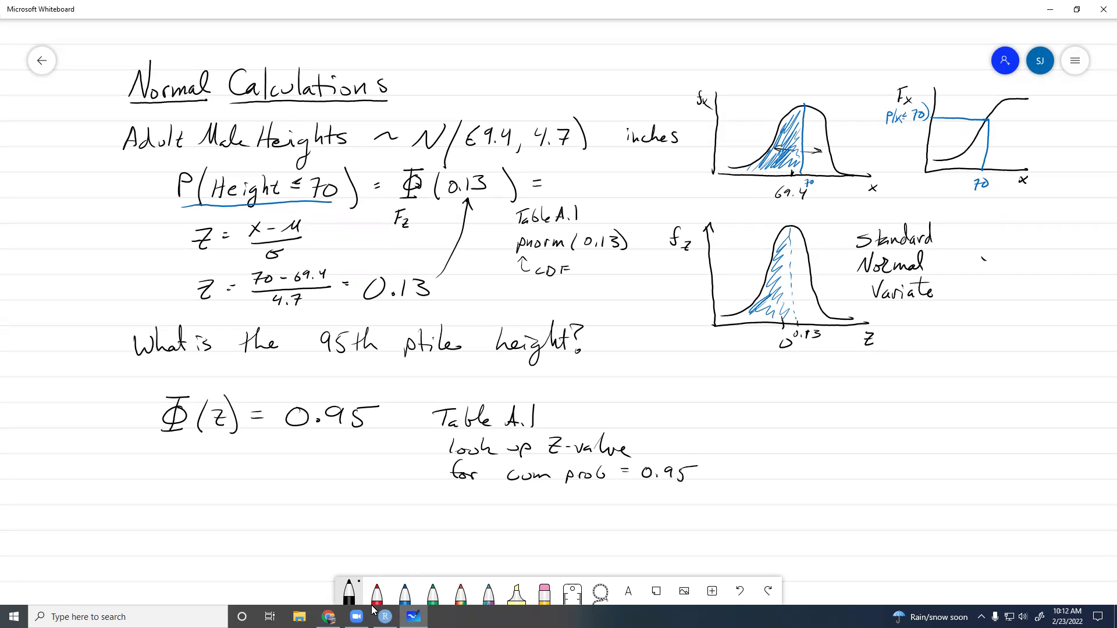
- Write Z = 1.65 below Φ(z) = 0.95
{"action": "mouse_move", "coordinate": [143, 462]}
{"action": "left_mouse_down"}
{"action": "mouse_move", "coordinate": [199, 460]}
{"action": "mouse_move", "coordinate": [224, 477]}
{"action": "left_mouse_up"}
{"action": "left_click", "coordinate": [205, 476]}
{"action": "left_click_drag", "start_coordinate": [227, 460], "coordinate": [240, 458]}
- Write qnorm(0.95) = 1.65, labelling the argument 'cum prob'
{"action": "mouse_move", "coordinate": [469, 496]}
{"action": "left_mouse_down"}
{"action": "mouse_move", "coordinate": [459, 519]}
{"action": "mouse_move", "coordinate": [491, 499]}
{"action": "mouse_move", "coordinate": [532, 512]}
{"action": "mouse_move", "coordinate": [555, 495]}
{"action": "left_mouse_up"}
{"action": "left_click_drag", "start_coordinate": [561, 502], "coordinate": [581, 503]}
{"action": "left_click_drag", "start_coordinate": [600, 486], "coordinate": [600, 508]}
{"action": "left_click_drag", "start_coordinate": [544, 533], "coordinate": [611, 539]}
{"action": "left_click", "coordinate": [590, 538]}
{"action": "left_click", "coordinate": [665, 503]}
{"action": "mouse_move", "coordinate": [659, 488]}
{"action": "left_mouse_down"}
{"action": "mouse_move", "coordinate": [656, 502]}
{"action": "mouse_move", "coordinate": [674, 503]}
{"action": "left_mouse_up"}
{"action": "mouse_move", "coordinate": [690, 493]}
{"action": "left_mouse_down"}
{"action": "mouse_move", "coordinate": [687, 504]}
{"action": "mouse_move", "coordinate": [706, 489]}
{"action": "left_mouse_up"}
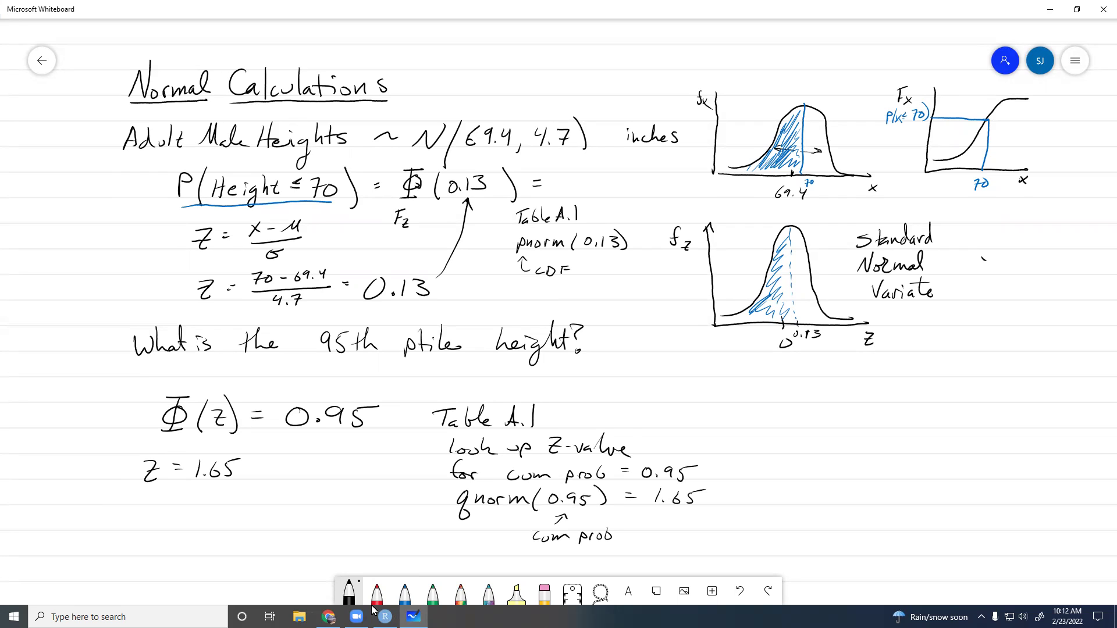
- Arrow the z-score formula and write (x − μ)/σ = 1.65 below Z = 1.65
{"action": "mouse_move", "coordinate": [146, 243]}
{"action": "left_mouse_down"}
{"action": "mouse_move", "coordinate": [176, 239]}
{"action": "mouse_move", "coordinate": [162, 244]}
{"action": "left_mouse_up"}
{"action": "left_click_drag", "start_coordinate": [156, 502], "coordinate": [165, 514]}
{"action": "mouse_move", "coordinate": [165, 501]}
{"action": "left_mouse_down"}
{"action": "mouse_move", "coordinate": [157, 514]}
{"action": "mouse_move", "coordinate": [206, 499]}
{"action": "mouse_move", "coordinate": [212, 512]}
{"action": "mouse_move", "coordinate": [178, 532]}
{"action": "mouse_move", "coordinate": [239, 517]}
{"action": "left_mouse_up"}
{"action": "mouse_move", "coordinate": [266, 504]}
{"action": "left_mouse_down"}
{"action": "mouse_move", "coordinate": [260, 526]}
{"action": "mouse_move", "coordinate": [292, 527]}
{"action": "mouse_move", "coordinate": [313, 509]}
{"action": "left_mouse_up"}
{"action": "left_click", "coordinate": [275, 526]}
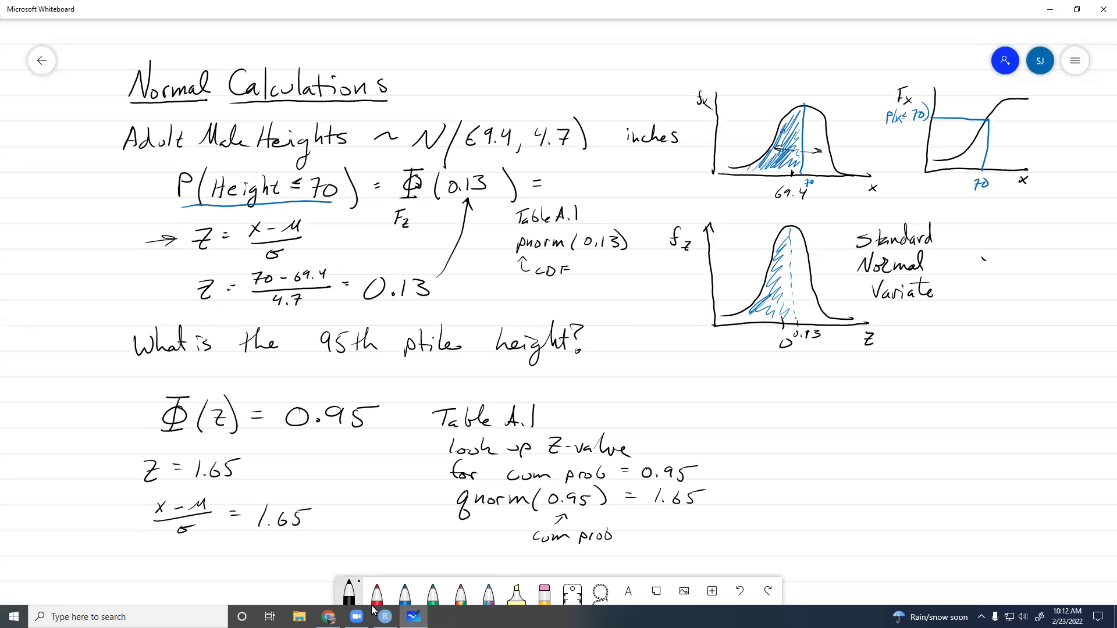
- Rearrange to x = 1.65σ + μ on the next line
{"action": "mouse_move", "coordinate": [198, 542]}
{"action": "left_mouse_down"}
{"action": "mouse_move", "coordinate": [210, 556]}
{"action": "mouse_move", "coordinate": [198, 557]}
{"action": "left_mouse_up"}
{"action": "left_click", "coordinate": [273, 551]}
{"action": "mouse_move", "coordinate": [285, 540]}
{"action": "left_mouse_down"}
{"action": "mouse_move", "coordinate": [278, 550]}
{"action": "mouse_move", "coordinate": [292, 554]}
{"action": "mouse_move", "coordinate": [378, 543]}
{"action": "left_mouse_up"}
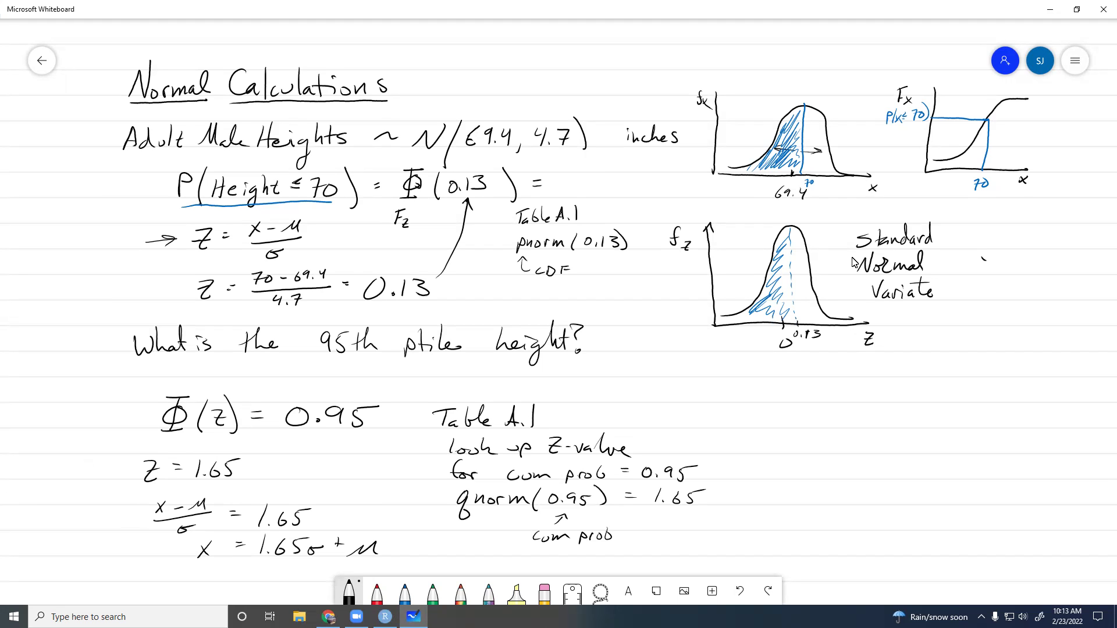
- Write 'What is the height above which 5%' as a new question
{"action": "scroll", "coordinate": [830, 390], "scroll_direction": "down", "scroll_amount": 1}
{"action": "scroll", "coordinate": [830, 390], "scroll_direction": "down", "scroll_amount": 3}
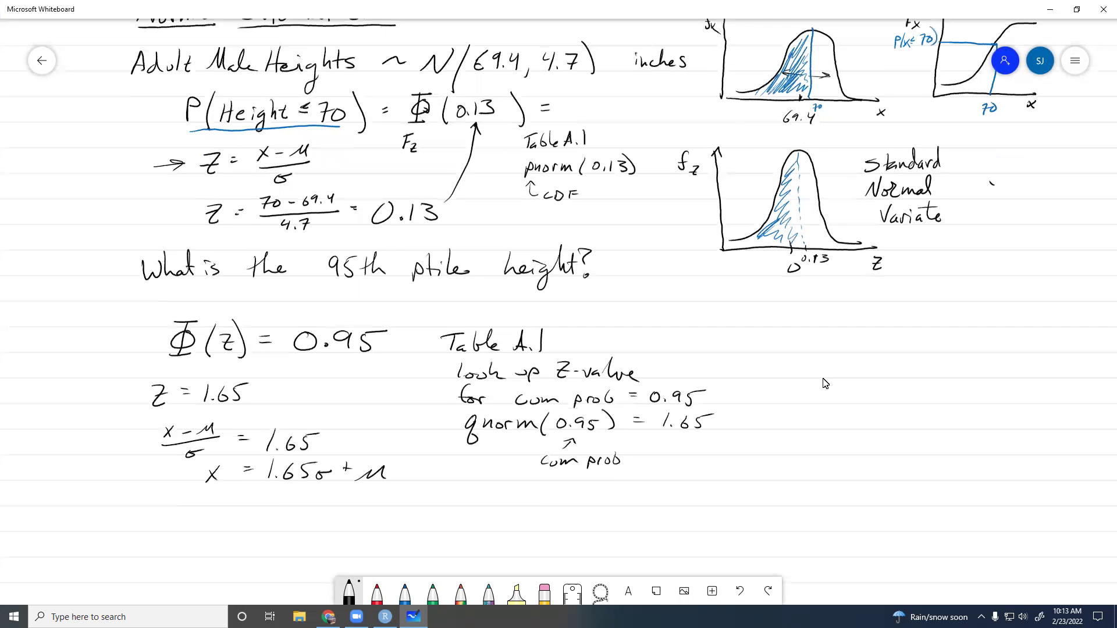
{"action": "mouse_move", "coordinate": [164, 511]}
{"action": "left_mouse_down"}
{"action": "mouse_move", "coordinate": [204, 535]}
{"action": "mouse_move", "coordinate": [216, 515]}
{"action": "mouse_move", "coordinate": [223, 529]}
{"action": "mouse_move", "coordinate": [246, 517]}
{"action": "mouse_move", "coordinate": [294, 531]}
{"action": "left_mouse_up"}
{"action": "mouse_move", "coordinate": [288, 519]}
{"action": "left_mouse_down"}
{"action": "mouse_move", "coordinate": [340, 529]}
{"action": "mouse_move", "coordinate": [352, 512]}
{"action": "mouse_move", "coordinate": [386, 539]}
{"action": "left_mouse_up"}
{"action": "left_click_drag", "start_coordinate": [403, 503], "coordinate": [420, 526]}
{"action": "mouse_move", "coordinate": [412, 520]}
{"action": "left_mouse_down"}
{"action": "mouse_move", "coordinate": [476, 529]}
{"action": "mouse_move", "coordinate": [493, 519]}
{"action": "left_mouse_up"}
{"action": "mouse_move", "coordinate": [498, 519]}
{"action": "left_mouse_down"}
{"action": "mouse_move", "coordinate": [531, 527]}
{"action": "mouse_move", "coordinate": [555, 516]}
{"action": "mouse_move", "coordinate": [578, 527]}
{"action": "left_mouse_up"}
{"action": "mouse_move", "coordinate": [593, 519]}
{"action": "left_mouse_down"}
{"action": "mouse_move", "coordinate": [584, 528]}
{"action": "mouse_move", "coordinate": [634, 530]}
{"action": "left_mouse_up"}
{"action": "left_click_drag", "start_coordinate": [638, 512], "coordinate": [655, 510]}
{"action": "mouse_move", "coordinate": [666, 507]}
{"action": "left_mouse_down"}
{"action": "mouse_move", "coordinate": [657, 534]}
{"action": "mouse_move", "coordinate": [670, 525]}
{"action": "left_mouse_up"}
- Finish the question with 'of the population falls?' on a second line
{"action": "mouse_move", "coordinate": [200, 533]}
{"action": "left_mouse_down"}
{"action": "mouse_move", "coordinate": [188, 550]}
{"action": "mouse_move", "coordinate": [194, 572]}
{"action": "left_mouse_up"}
{"action": "left_click_drag", "start_coordinate": [230, 538], "coordinate": [231, 558]}
{"action": "left_click_drag", "start_coordinate": [224, 546], "coordinate": [332, 553]}
{"action": "left_click_drag", "start_coordinate": [342, 549], "coordinate": [350, 555]}
{"action": "left_click_drag", "start_coordinate": [356, 547], "coordinate": [372, 552]}
{"action": "left_click_drag", "start_coordinate": [372, 547], "coordinate": [432, 557]}
{"action": "left_click_drag", "start_coordinate": [428, 549], "coordinate": [452, 555]}
{"action": "mouse_move", "coordinate": [458, 534]}
{"action": "left_mouse_down"}
{"action": "mouse_move", "coordinate": [461, 555]}
{"action": "mouse_move", "coordinate": [500, 539]}
{"action": "left_mouse_up"}
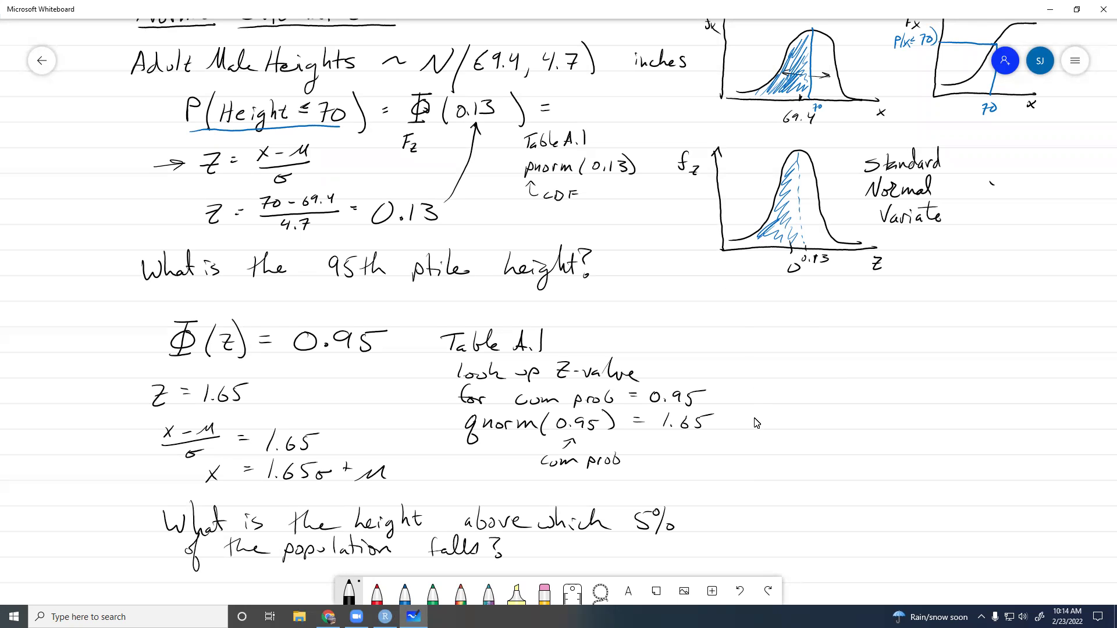
- Begin the equation 1 − Φ(z) = 0. below the question
{"action": "scroll", "coordinate": [754, 495], "scroll_direction": "down", "scroll_amount": 1}
{"action": "scroll", "coordinate": [749, 402], "scroll_direction": "down", "scroll_amount": 1}
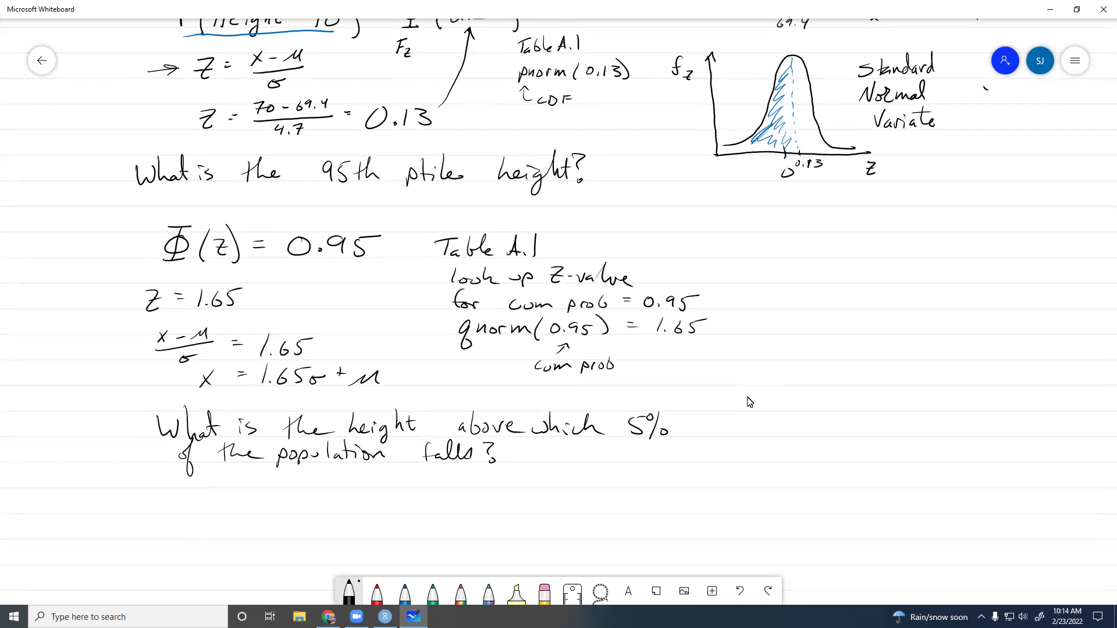
{"action": "left_click_drag", "start_coordinate": [242, 490], "coordinate": [240, 511]}
{"action": "left_click_drag", "start_coordinate": [251, 504], "coordinate": [289, 503]}
{"action": "mouse_move", "coordinate": [289, 481]}
{"action": "left_mouse_down"}
{"action": "mouse_move", "coordinate": [290, 515]}
{"action": "mouse_move", "coordinate": [299, 482]}
{"action": "mouse_move", "coordinate": [309, 515]}
{"action": "mouse_move", "coordinate": [336, 507]}
{"action": "mouse_move", "coordinate": [348, 516]}
{"action": "left_mouse_up"}
{"action": "left_click", "coordinate": [417, 508]}
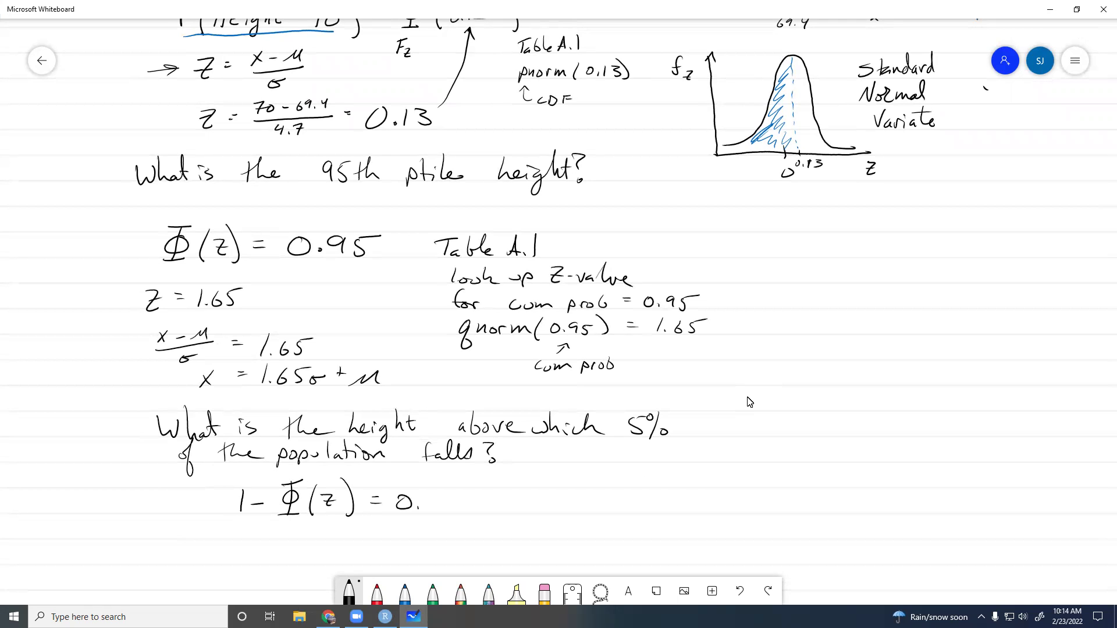